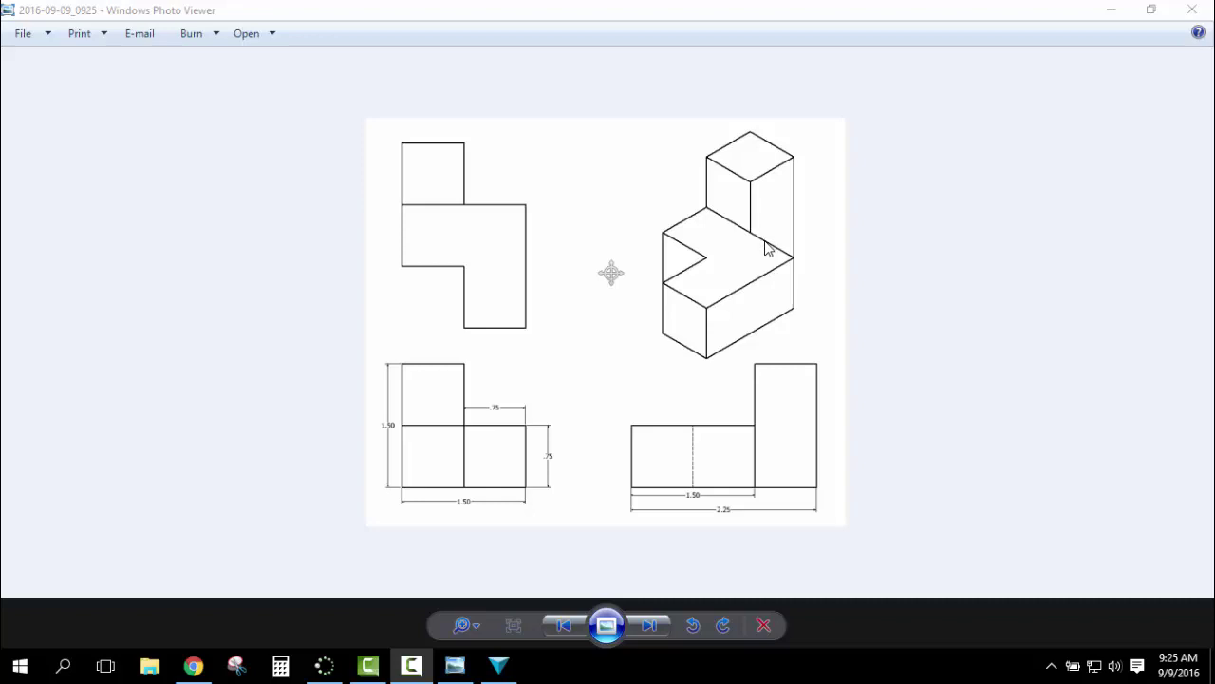
- Restore the maximized reference drawing to a smaller window so 123D Design shows behind it
drag(646, 25, 647, 71)
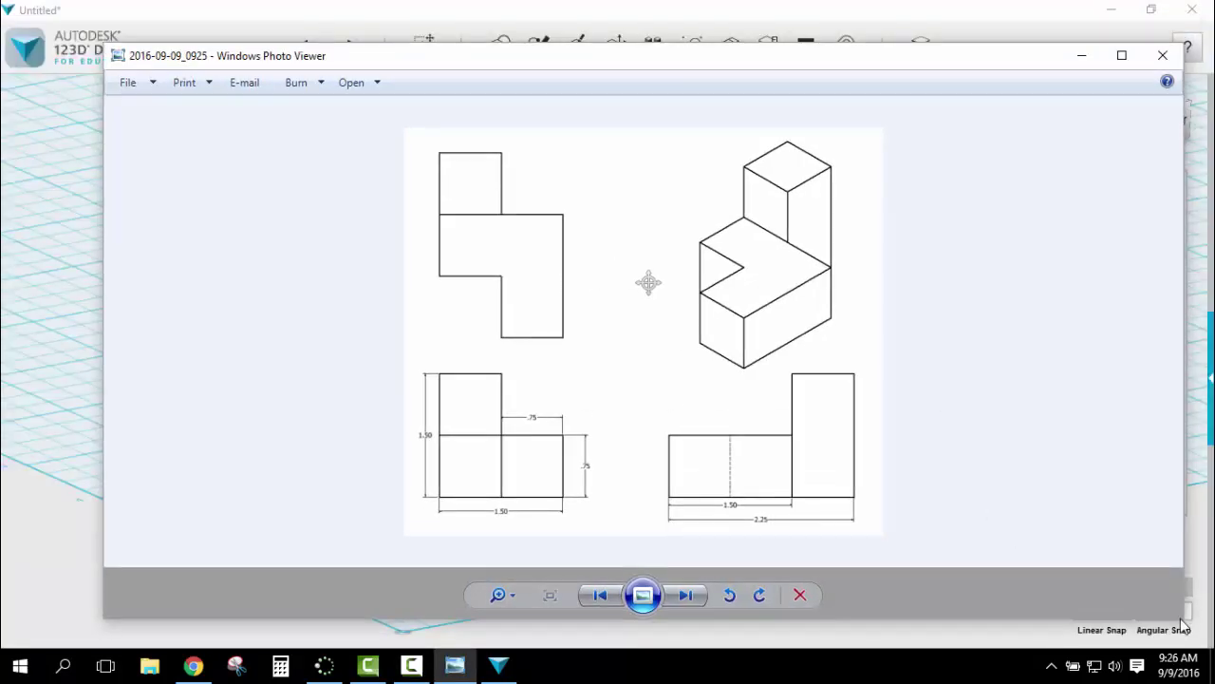
- Snap the reference drawing to the left half and 123D Design to the right, nudged slightly right
drag(784, 60, 0, 123)
click(773, 273)
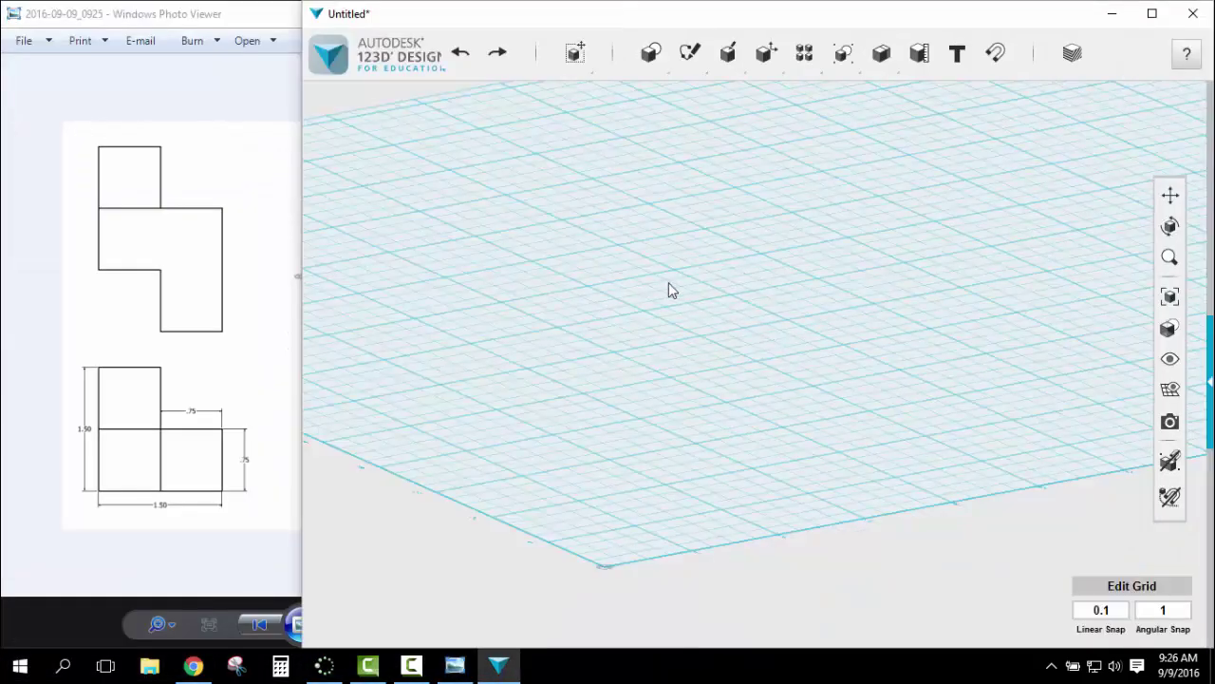
drag(583, 19, 1214, 181)
click(78, 209)
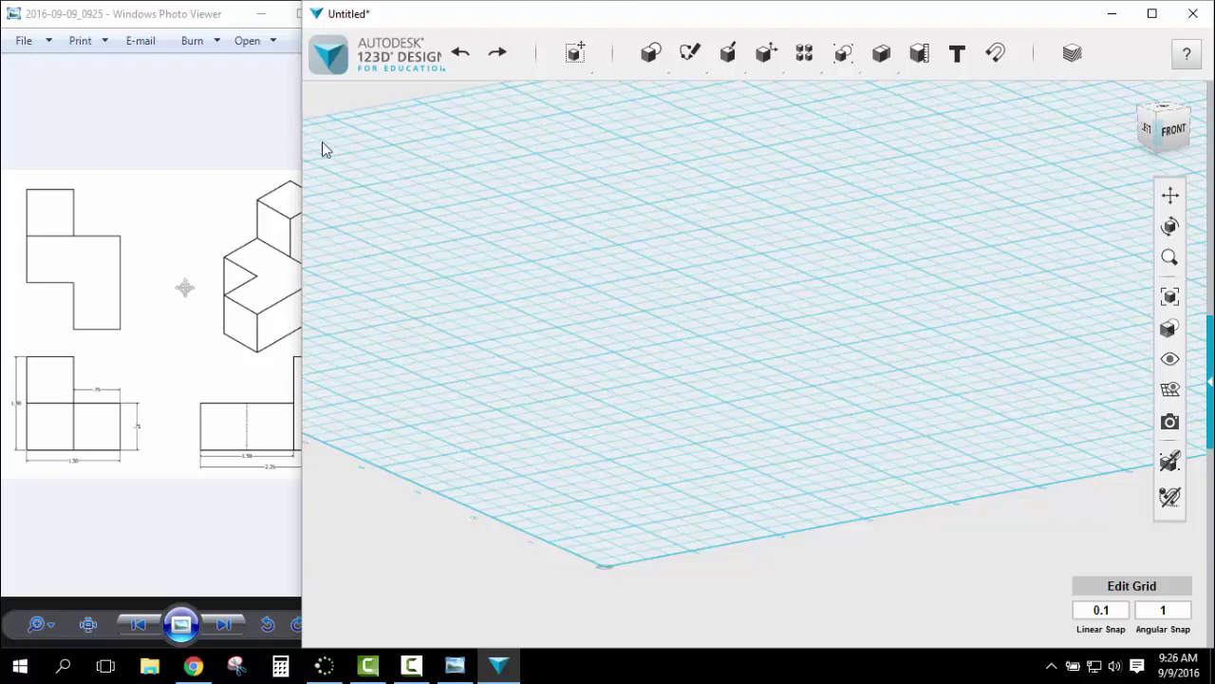
click(215, 154)
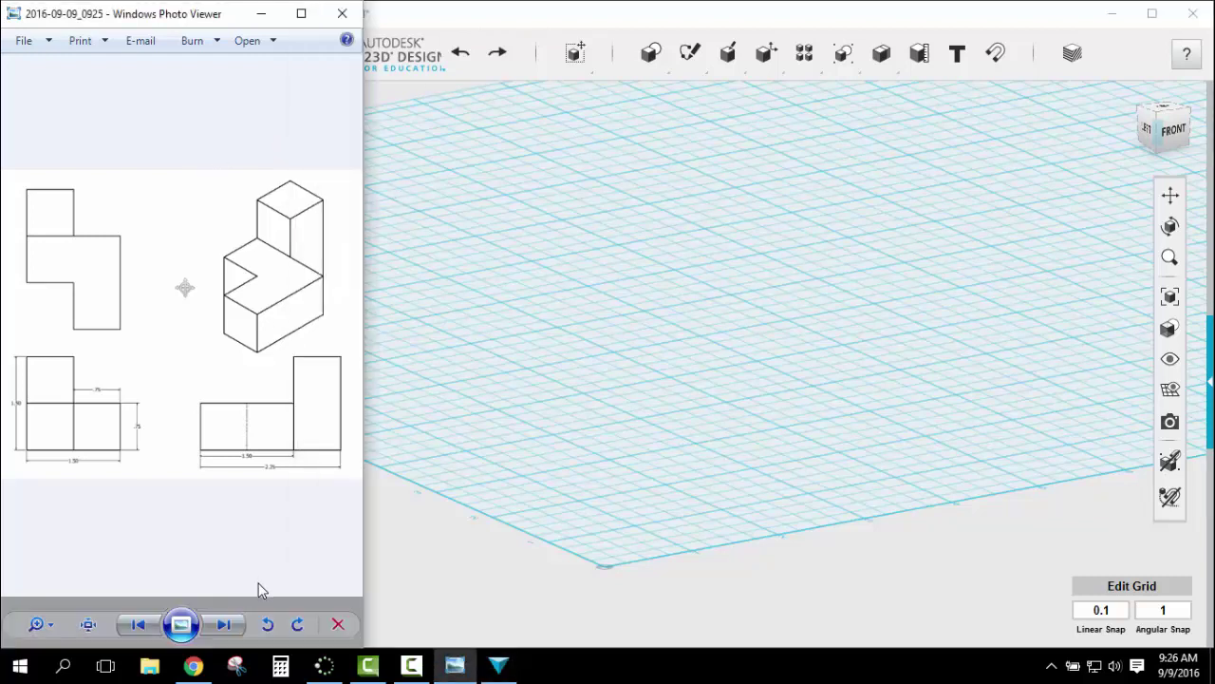
click(408, 38)
drag(465, 21, 494, 23)
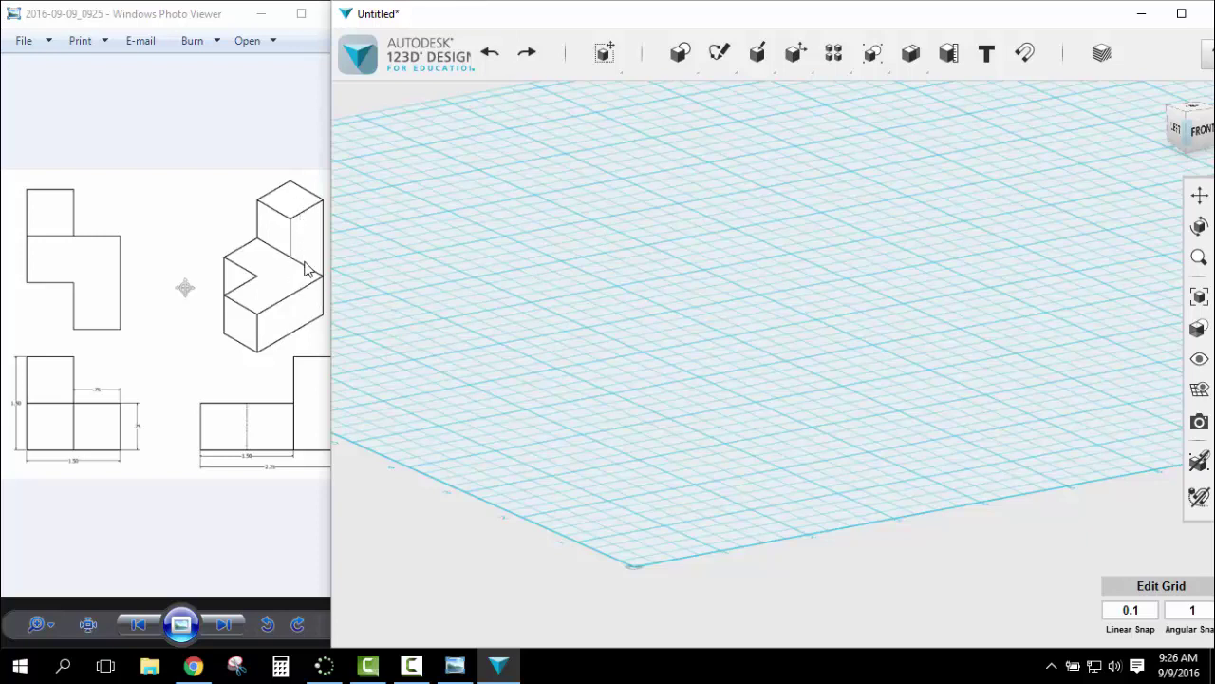
- Sketch a 0.75 × 0.75 in square rectangle on the ground grid
mouse_move(718, 59)
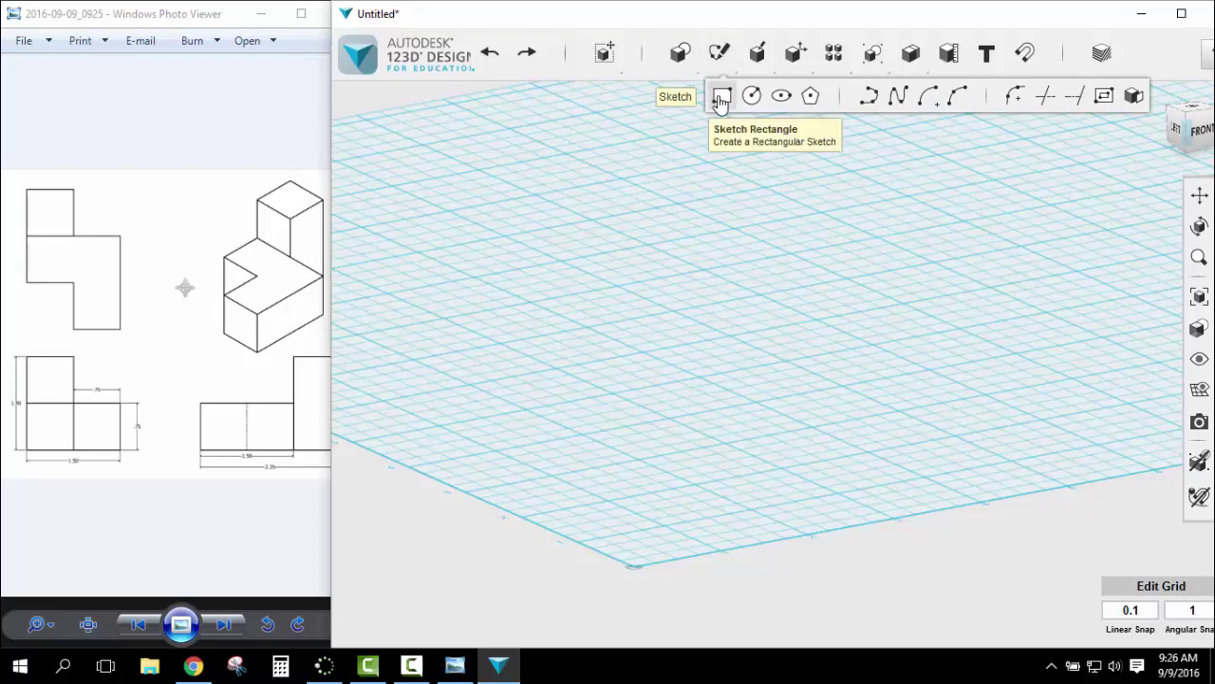
click(721, 98)
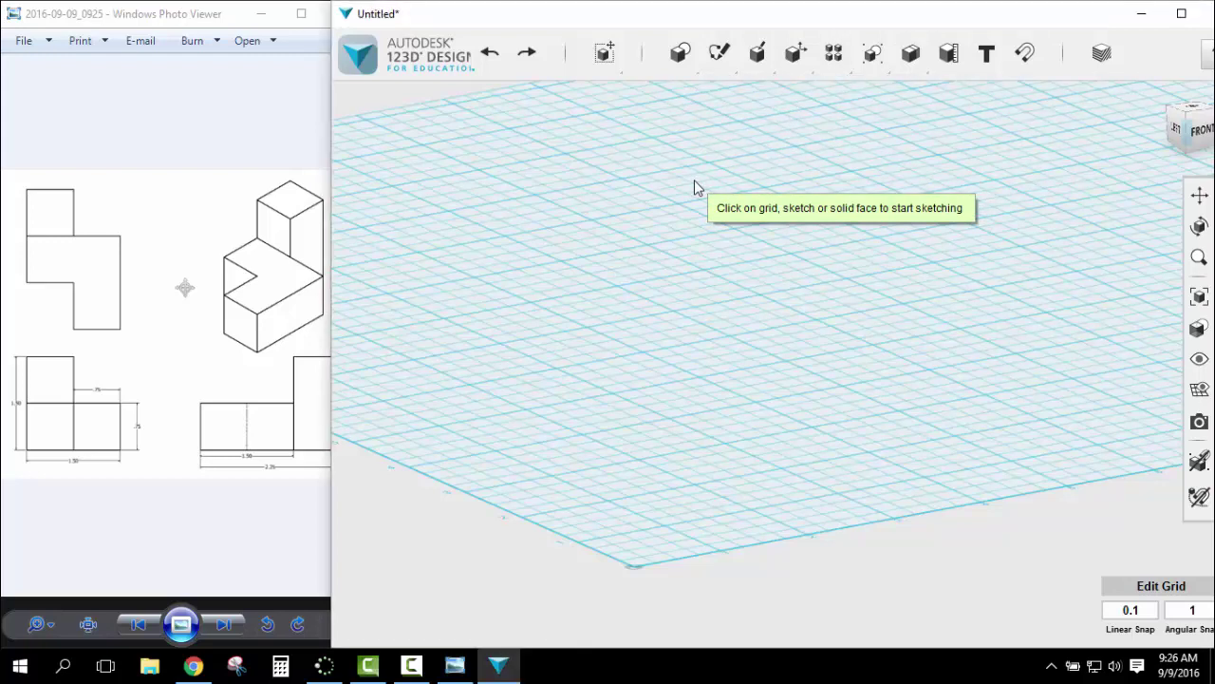
click(703, 239)
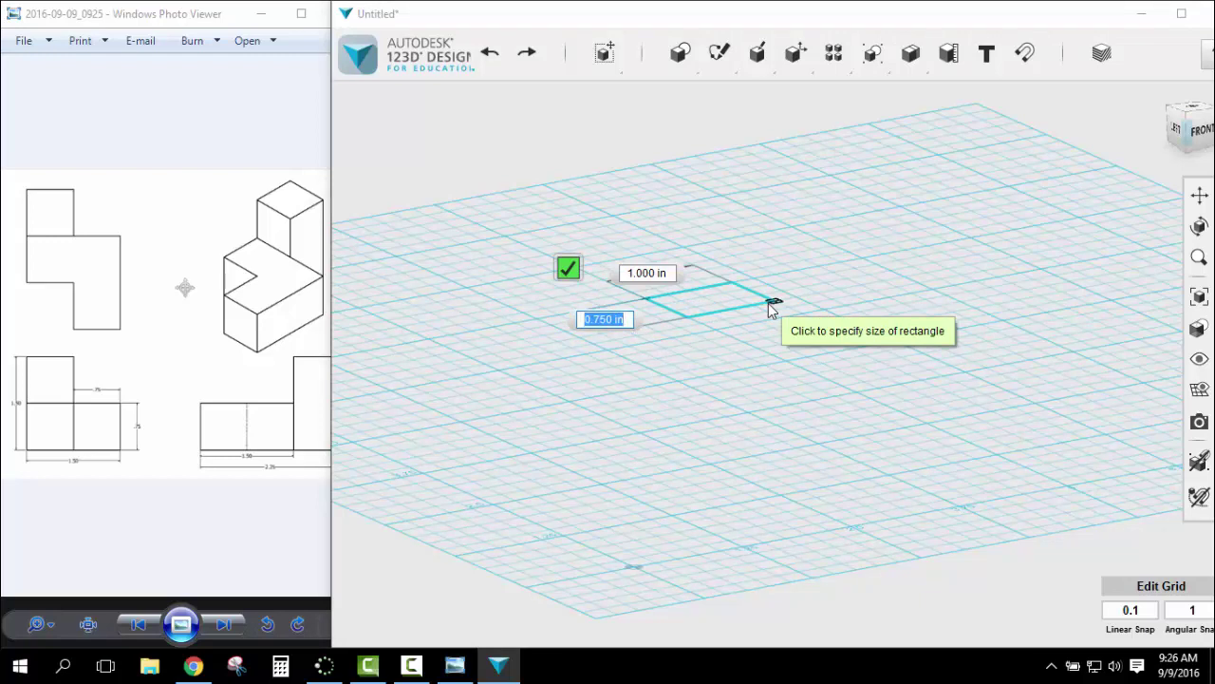
key(BackSpace)
key(Tab)
key(BackSpace)
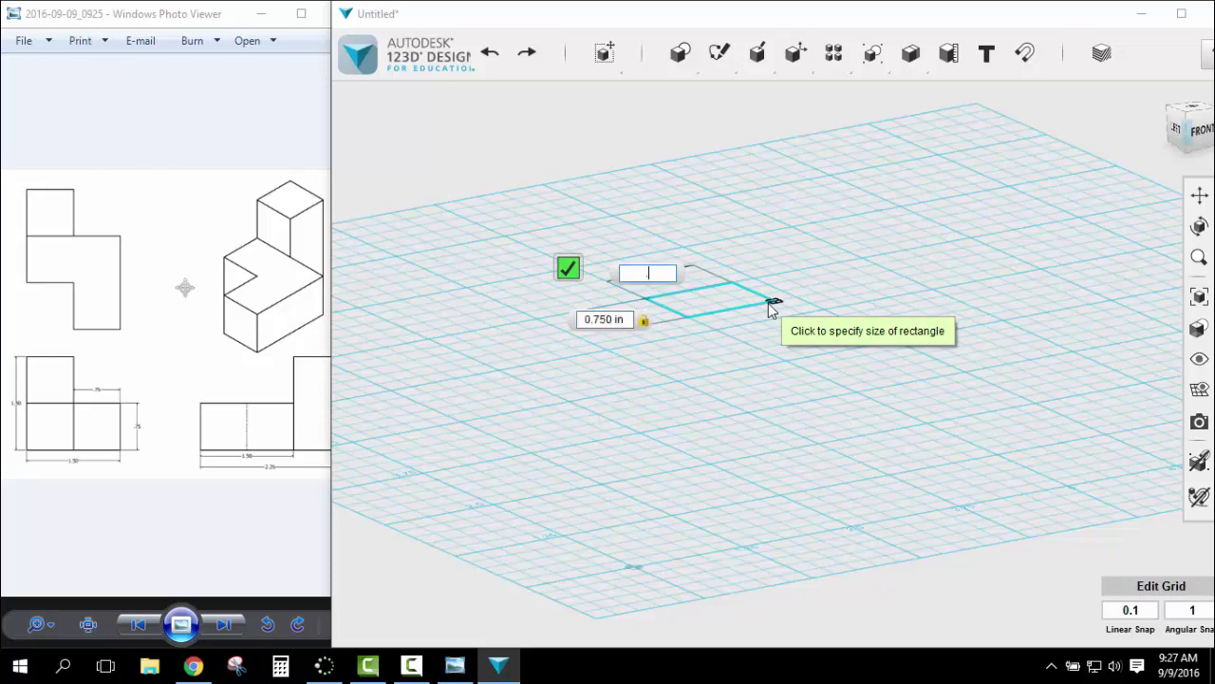
text(.75)
key(Tab)
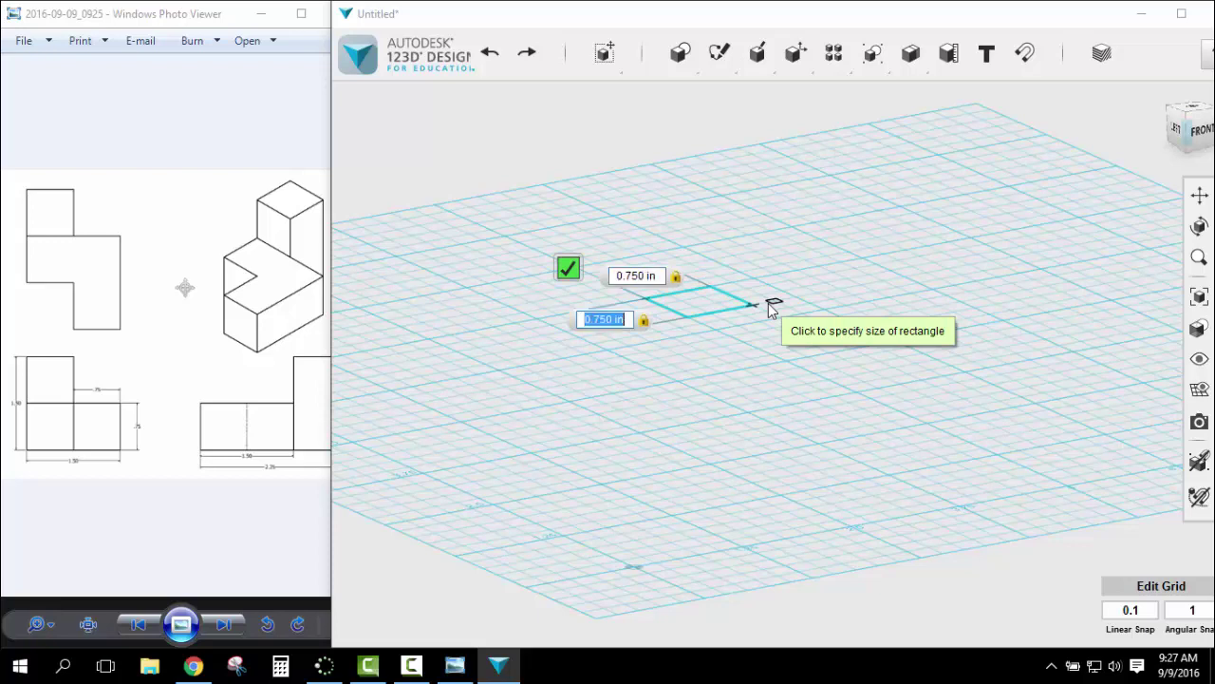
key(Return)
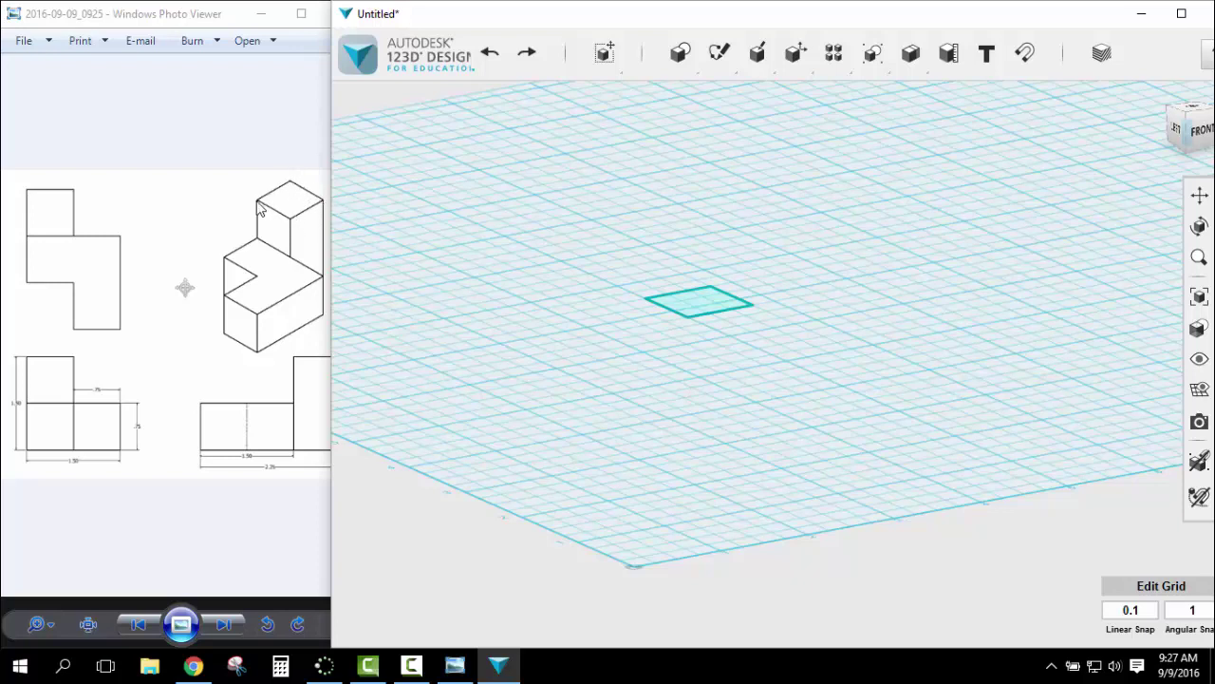
- Extrude the square 2*.75 (1.50 in) into a tall solid block
mouse_move(757, 57)
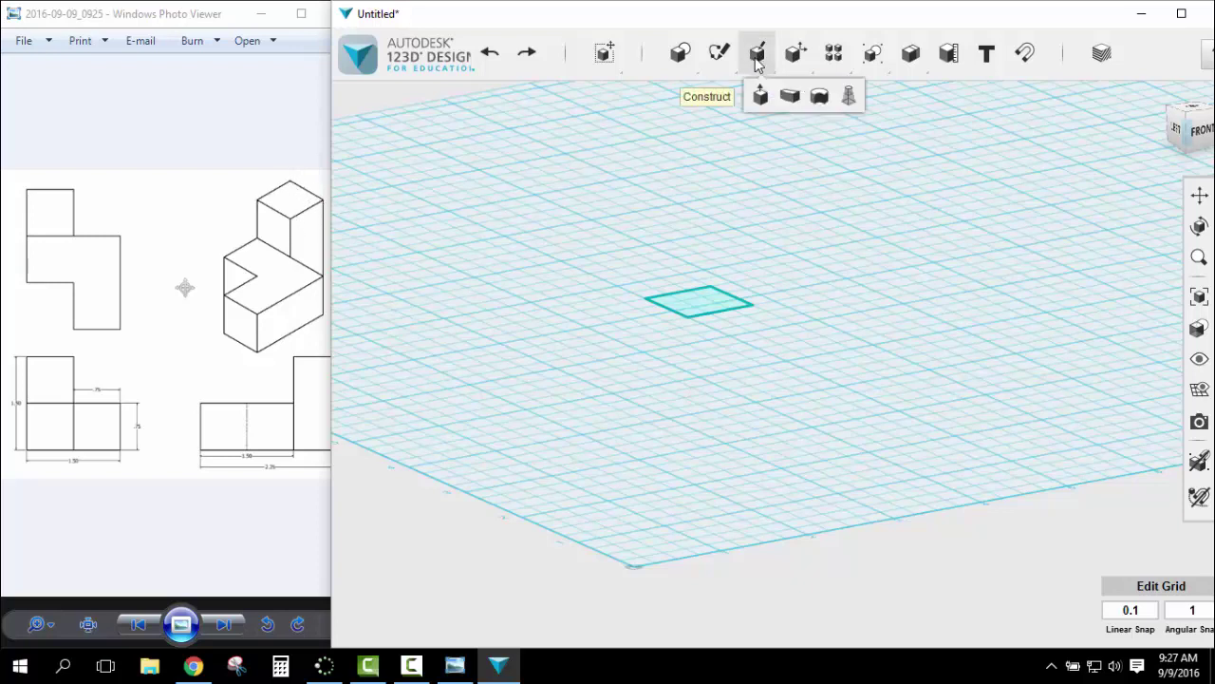
click(760, 99)
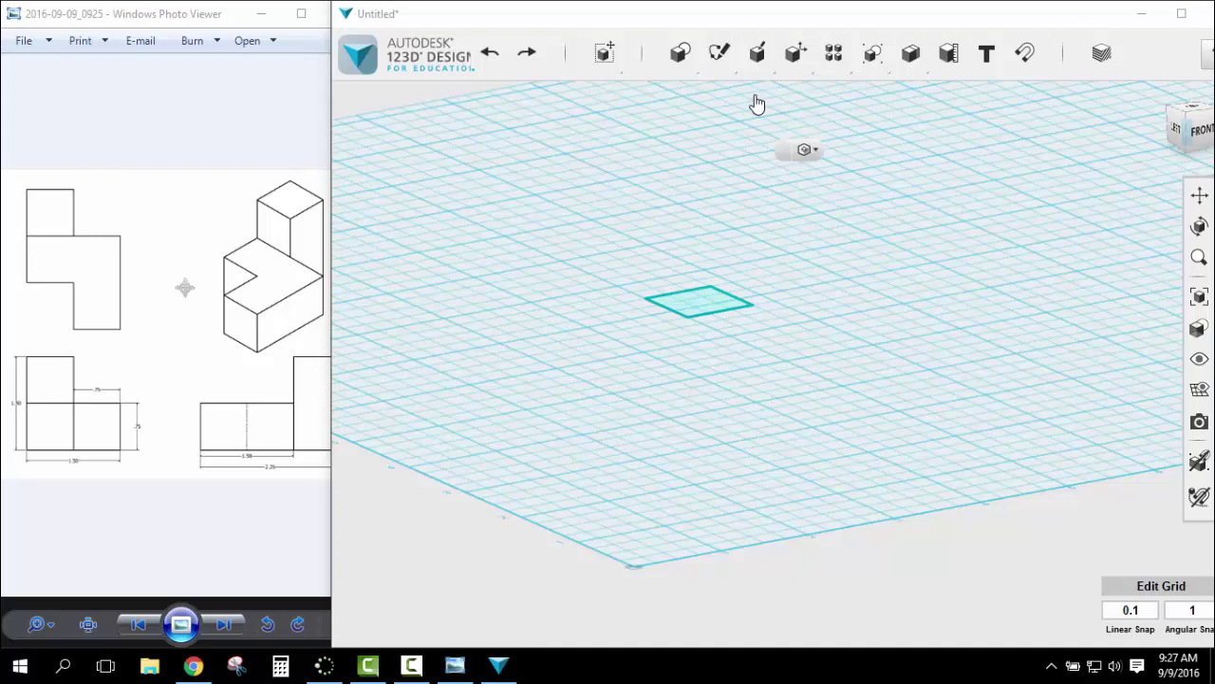
click(700, 312)
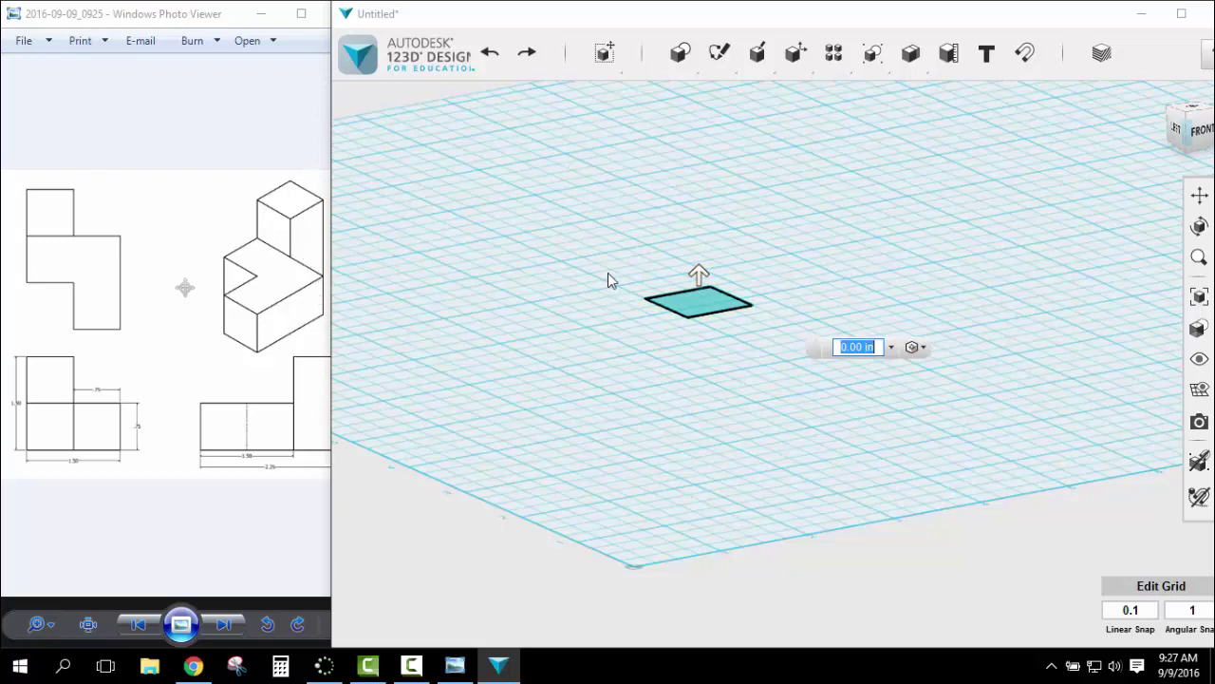
text(2)
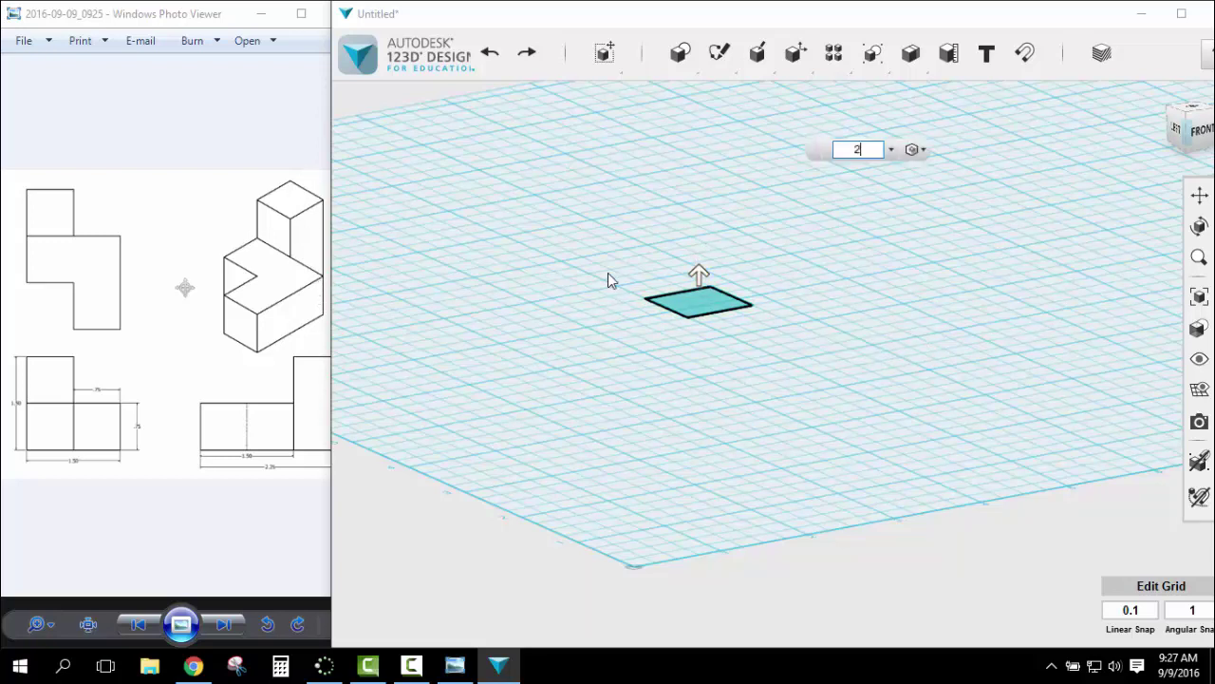
text(*.75)
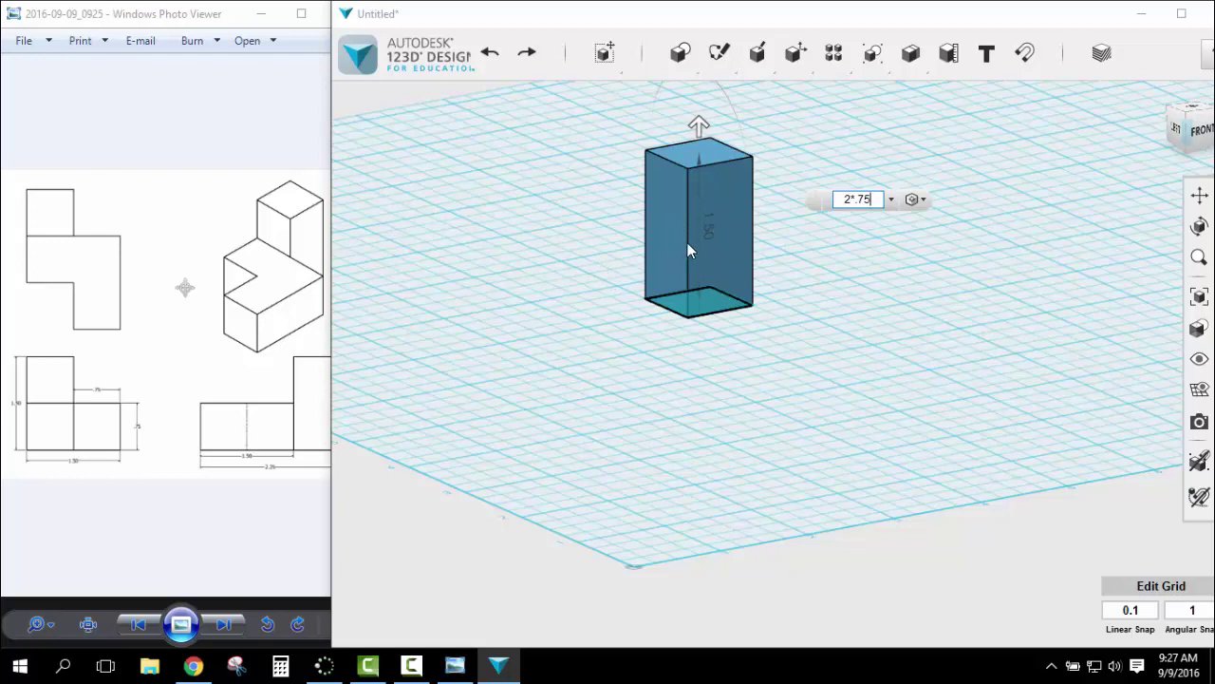
key(Return)
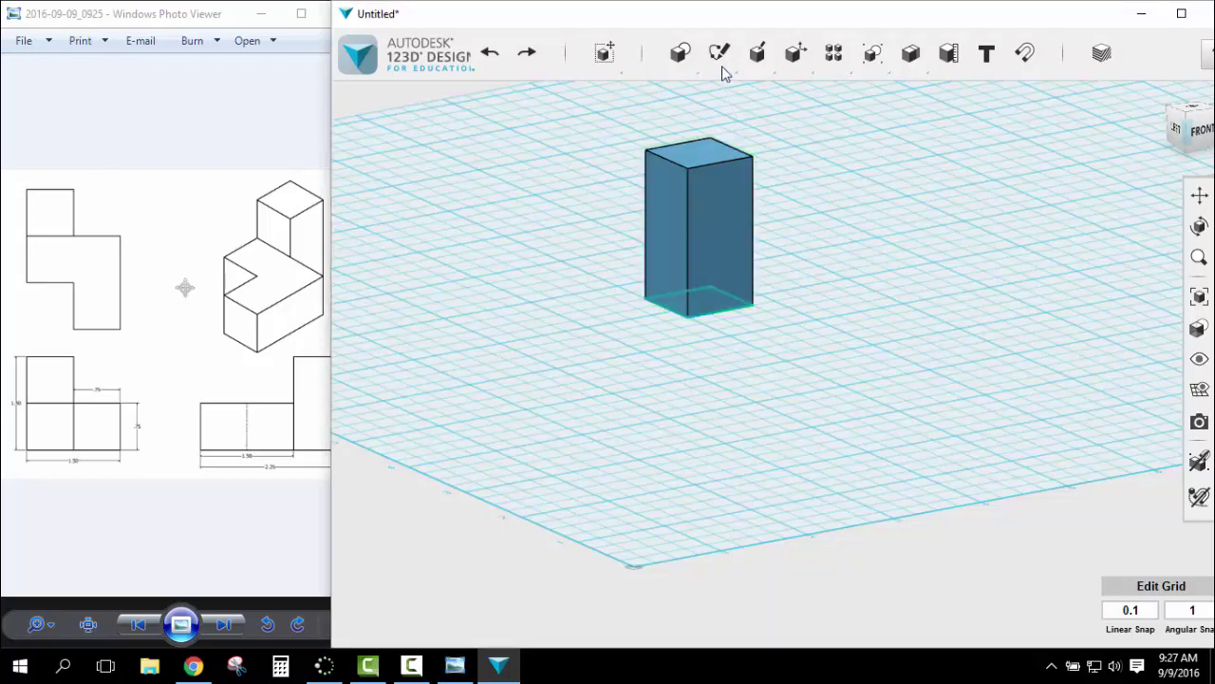
- Sketch a 1.5 in wide by 0.75 in high rectangle on the block's front face
mouse_move(723, 67)
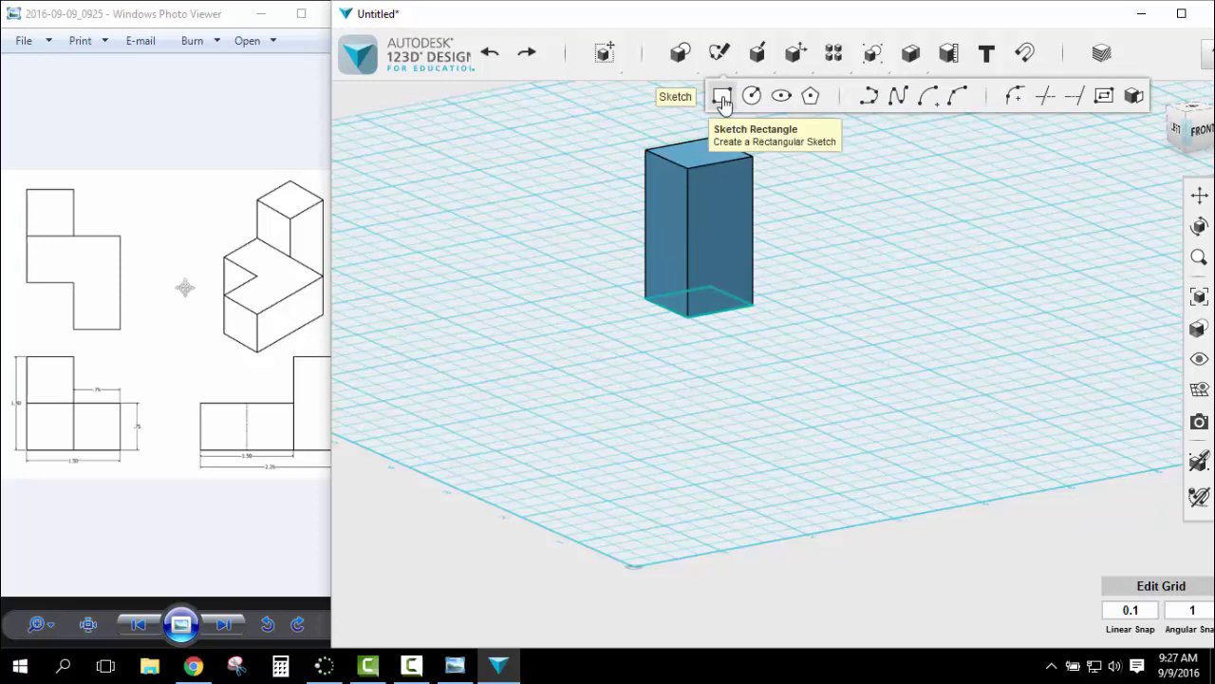
click(659, 236)
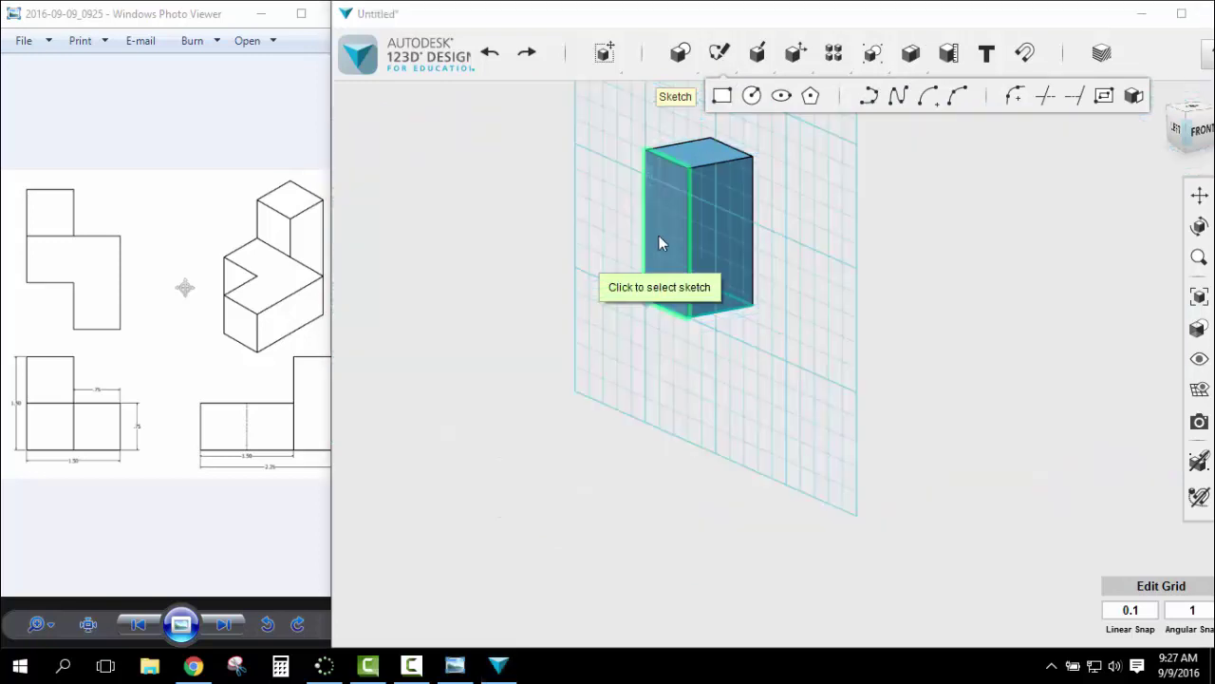
click(659, 236)
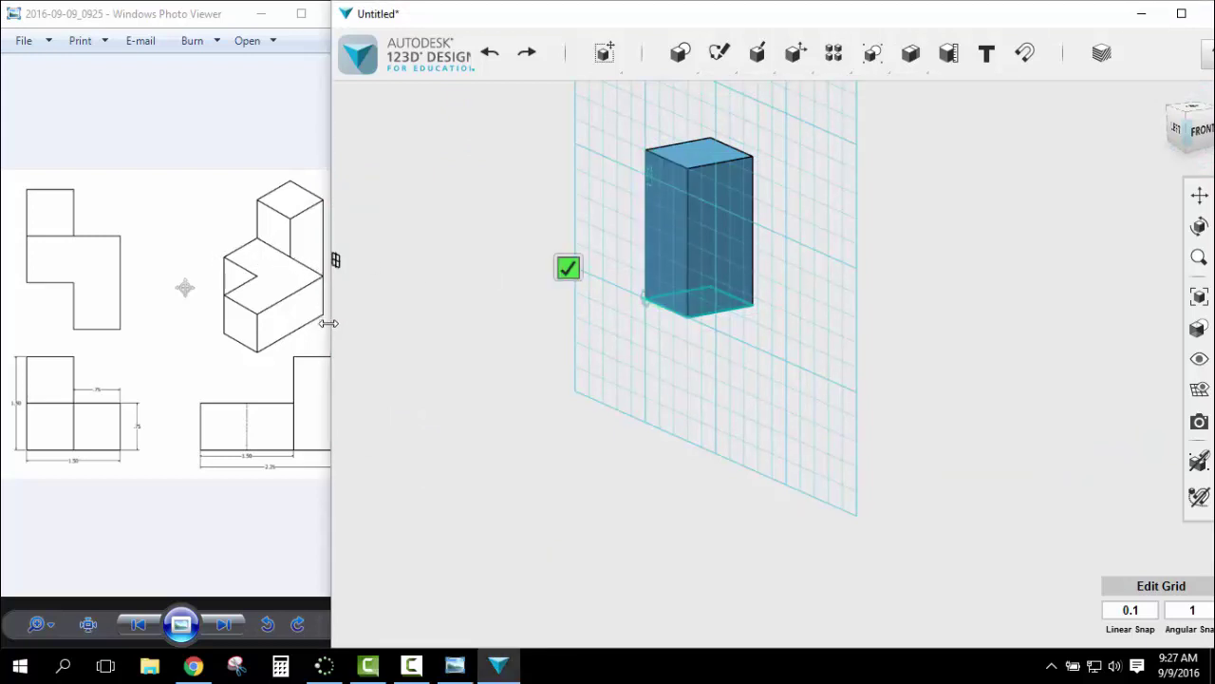
click(645, 301)
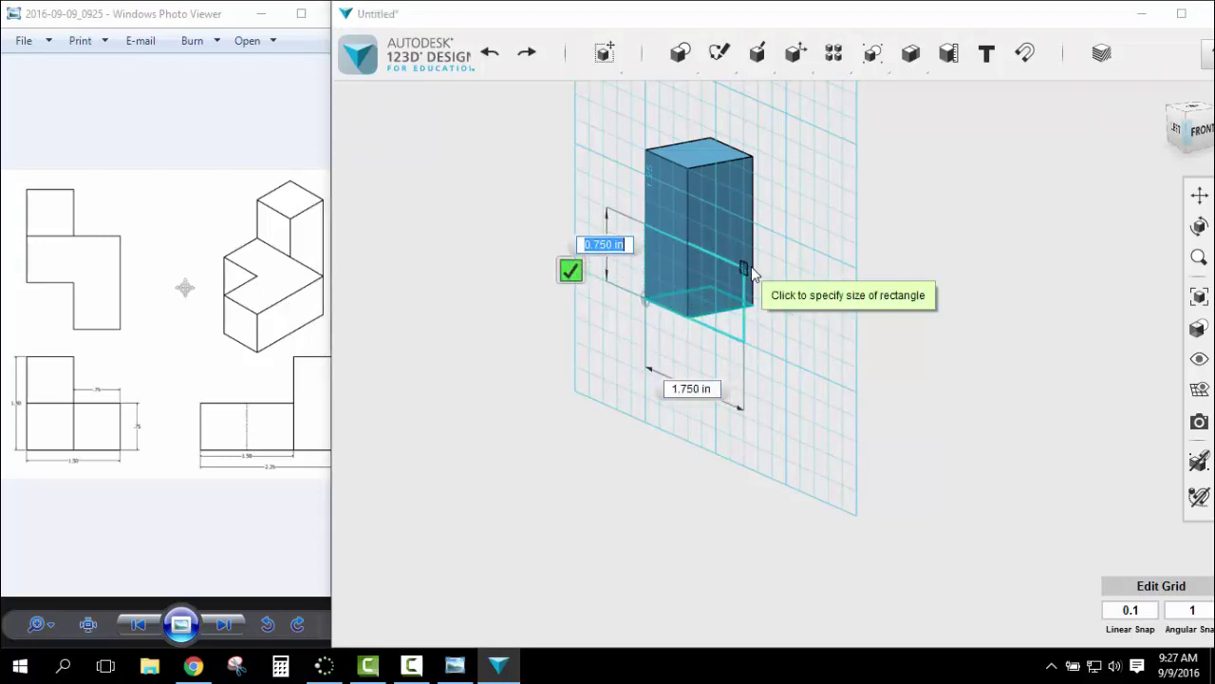
key(BackSpace)
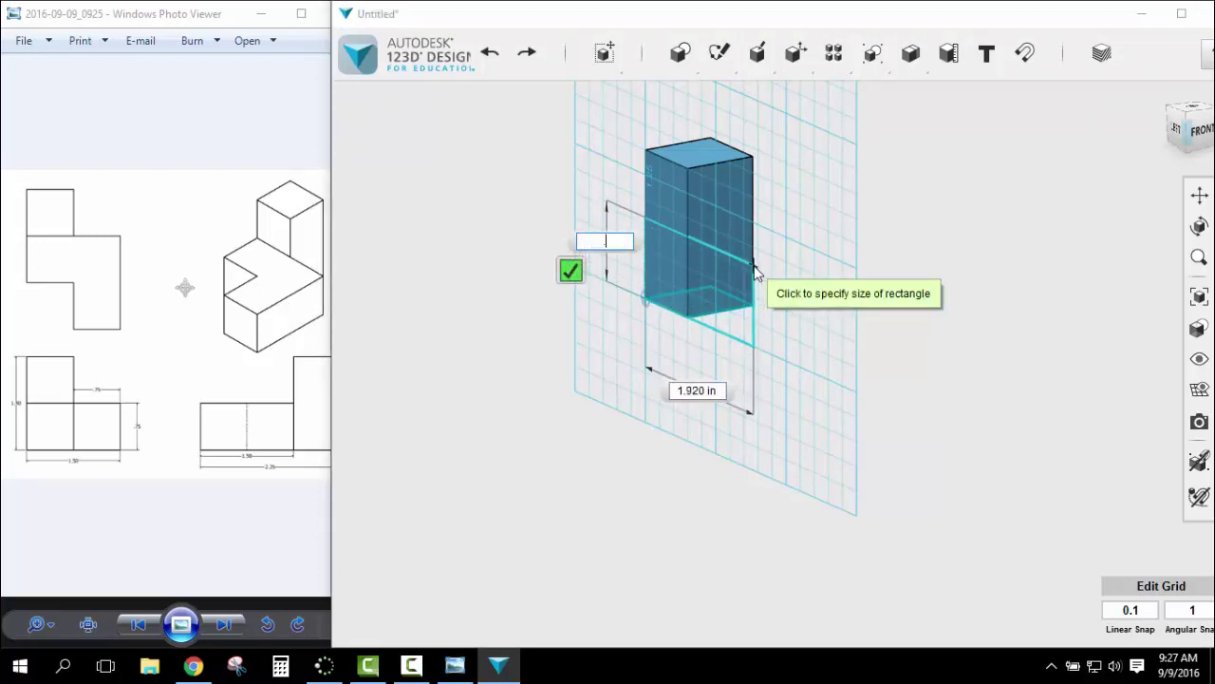
key(Tab)
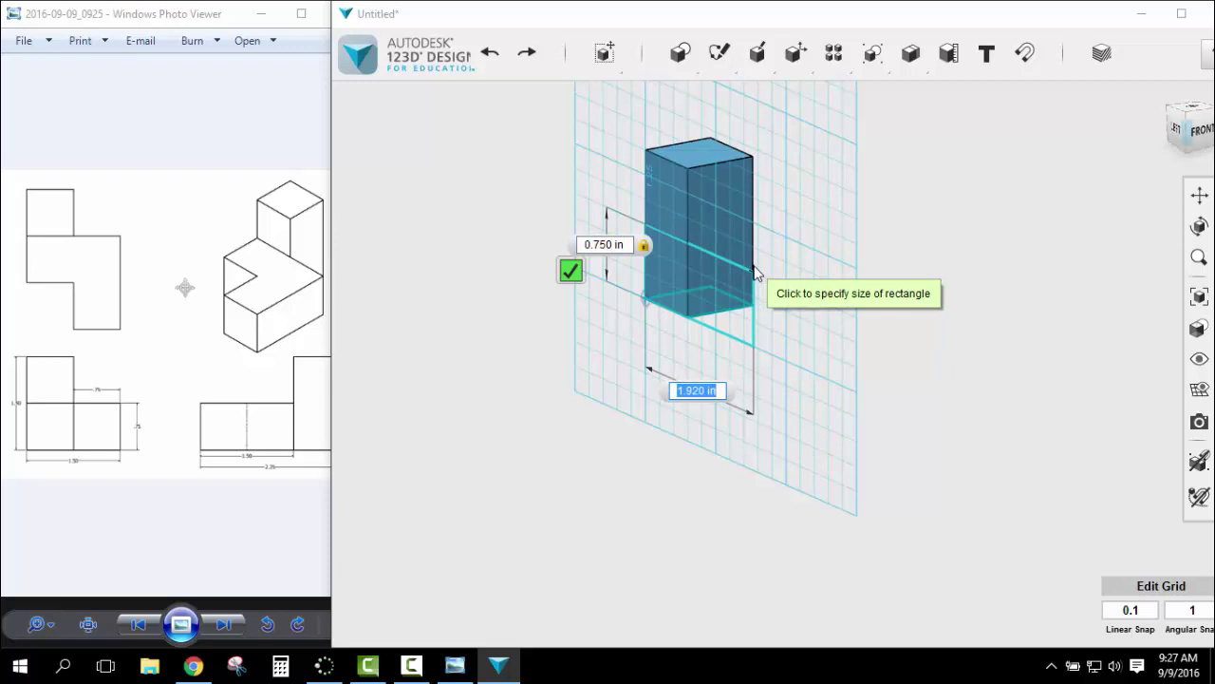
text(1.5)
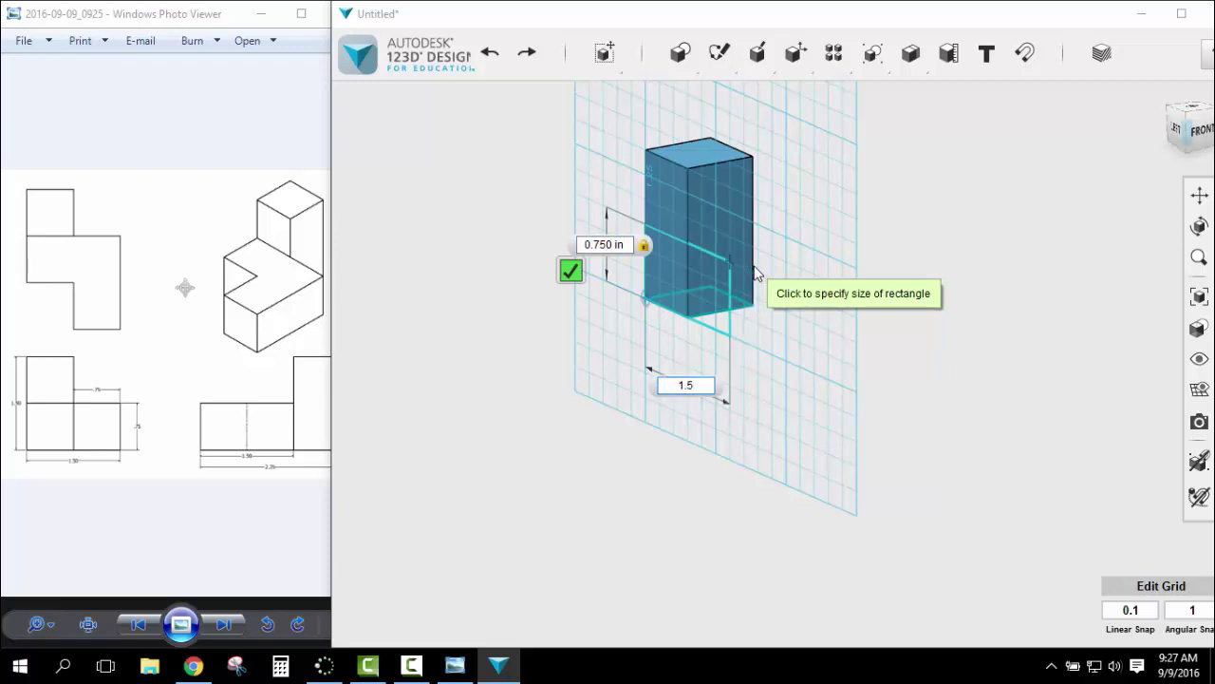
key(Tab)
key(Return)
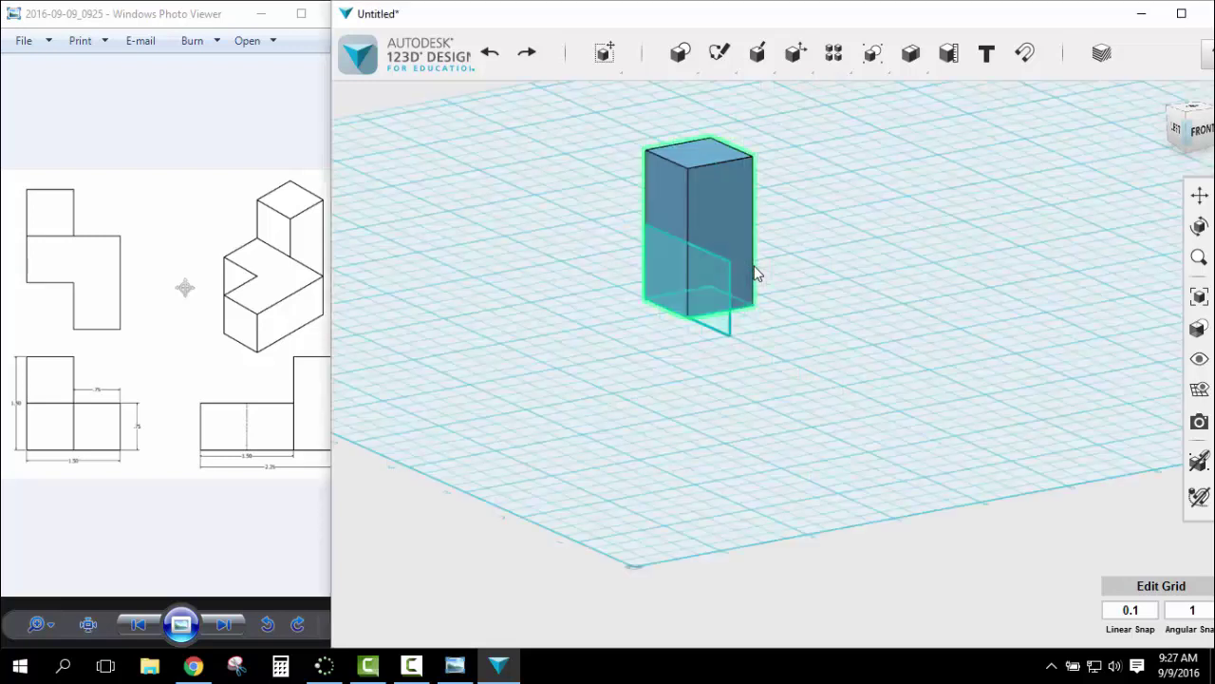
- Extrude the 1.5 × 0.75 in rectangle 0.75 in into a lower block beside the tower
mouse_move(756, 59)
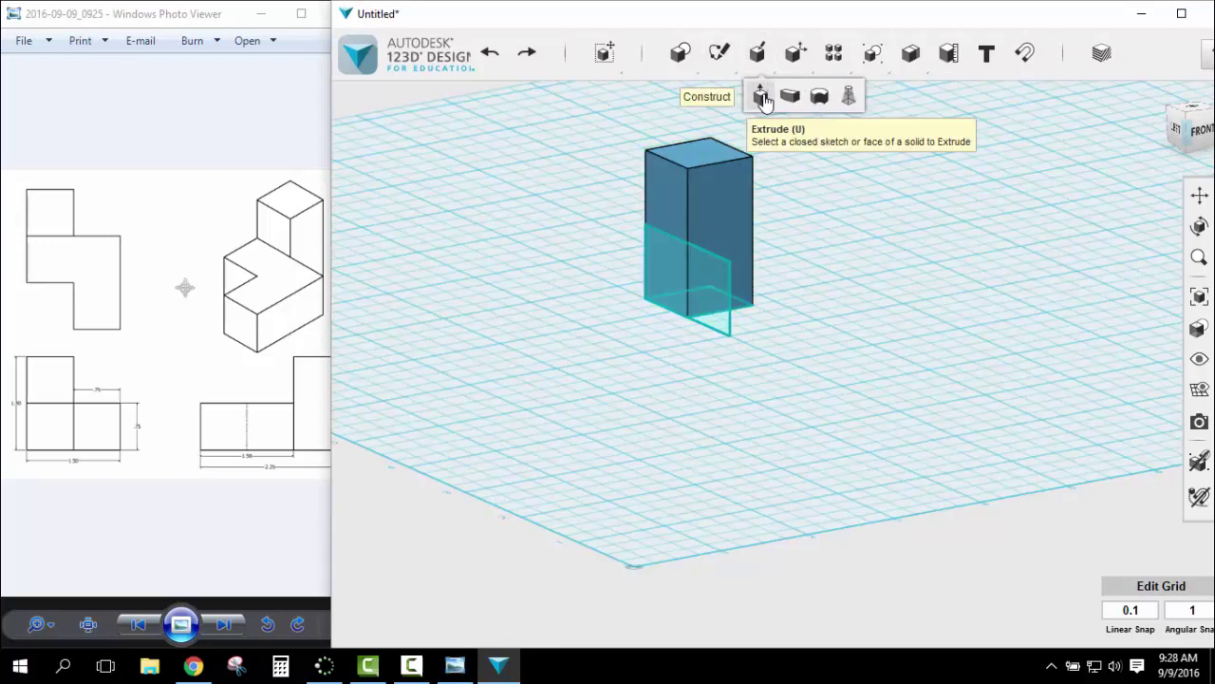
click(762, 96)
click(679, 267)
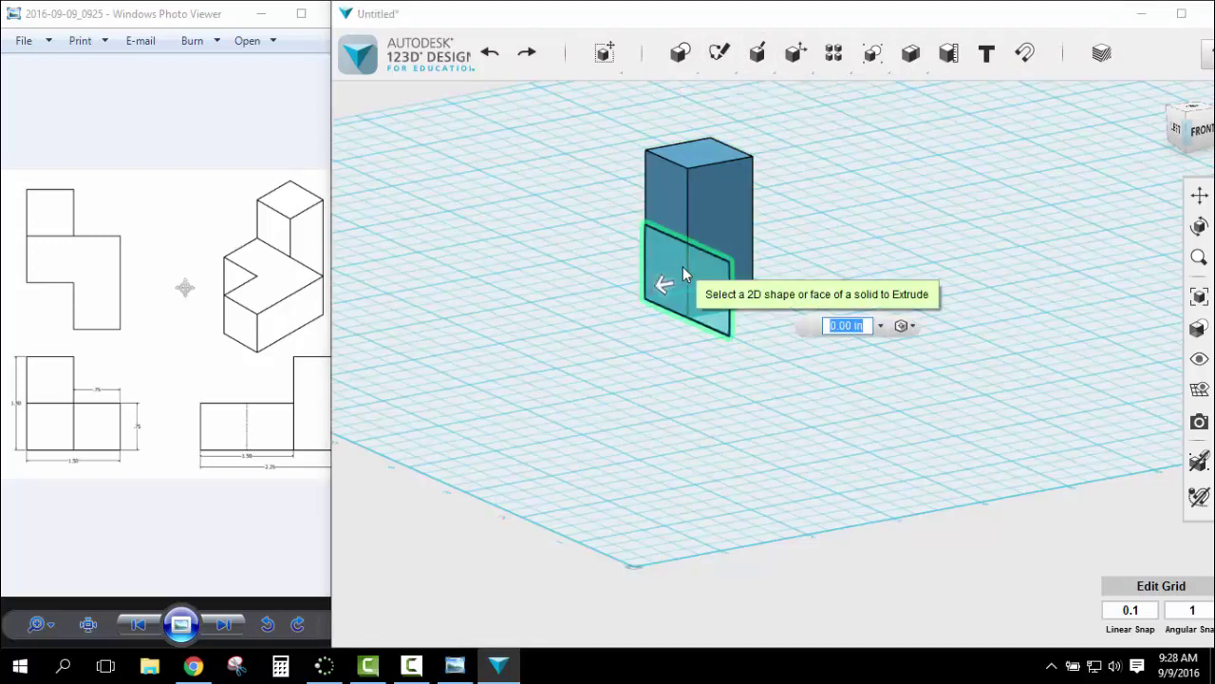
text(.75)
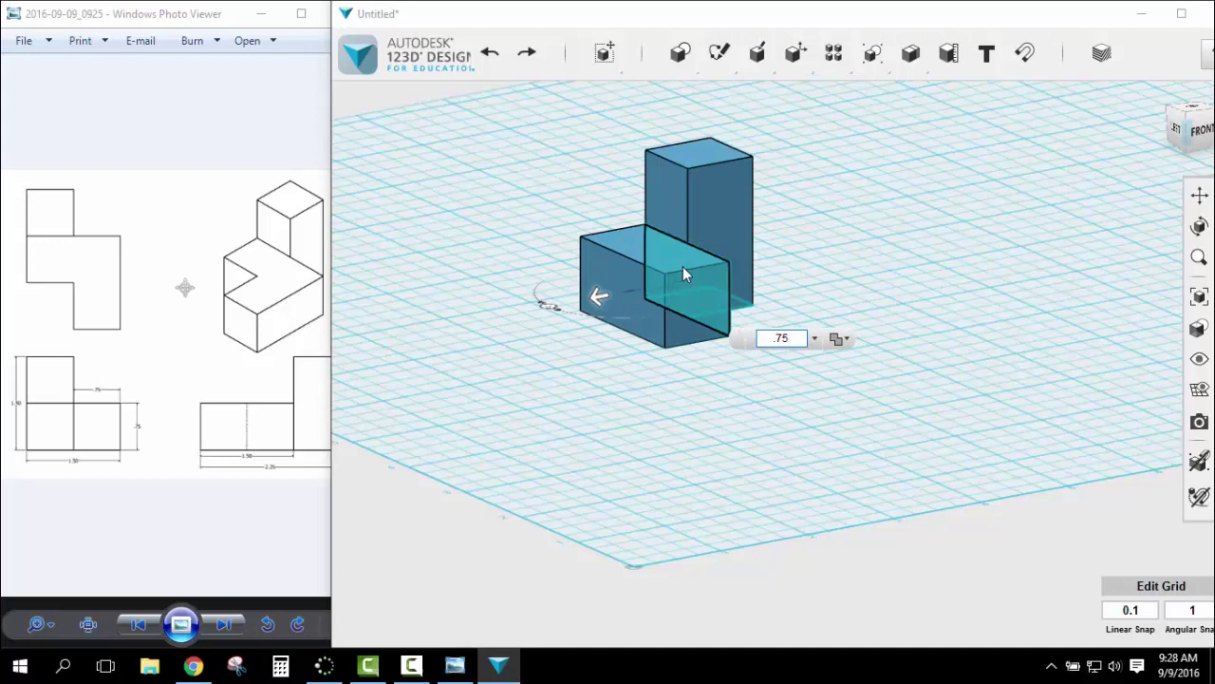
key(Return)
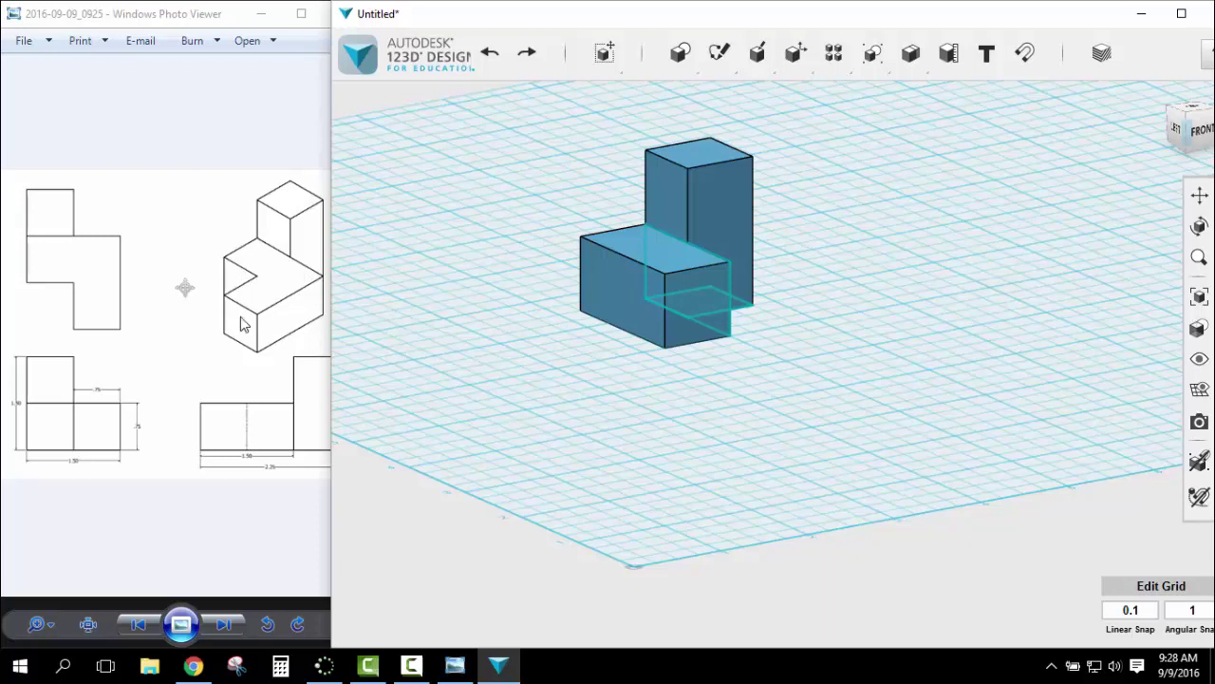
- Sketch a 0.75 × 0.75 in square on the lower block's front face, cornered on its bottom edge
mouse_move(718, 74)
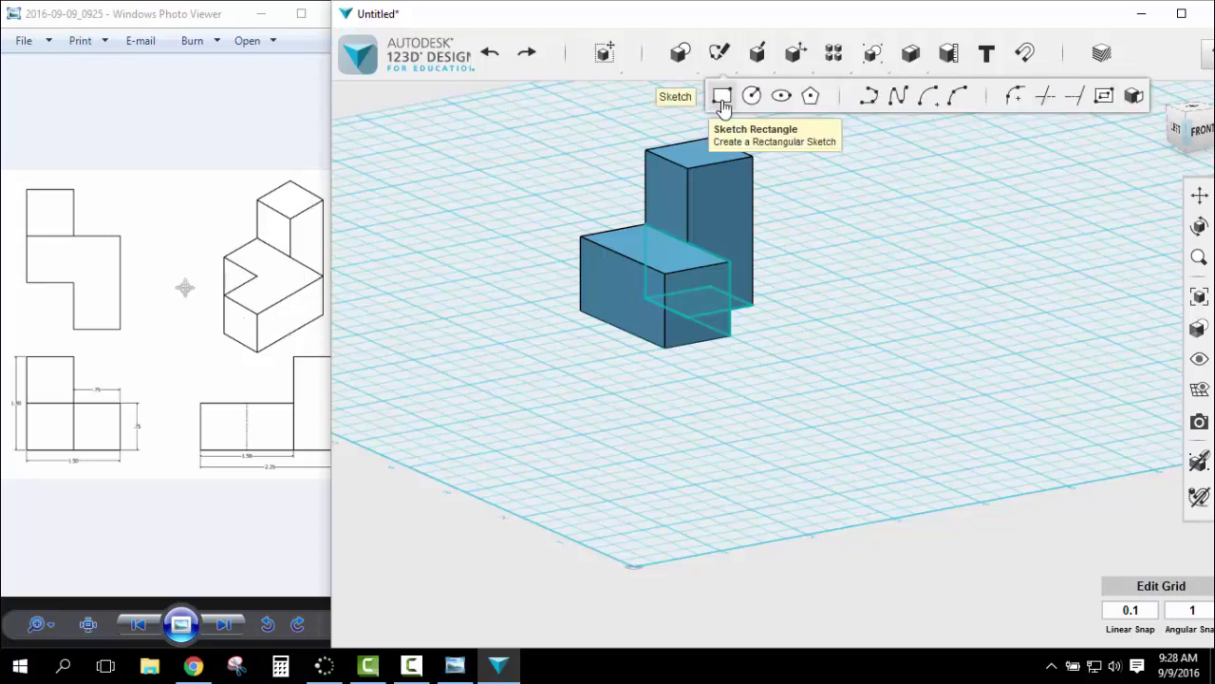
click(722, 99)
click(608, 290)
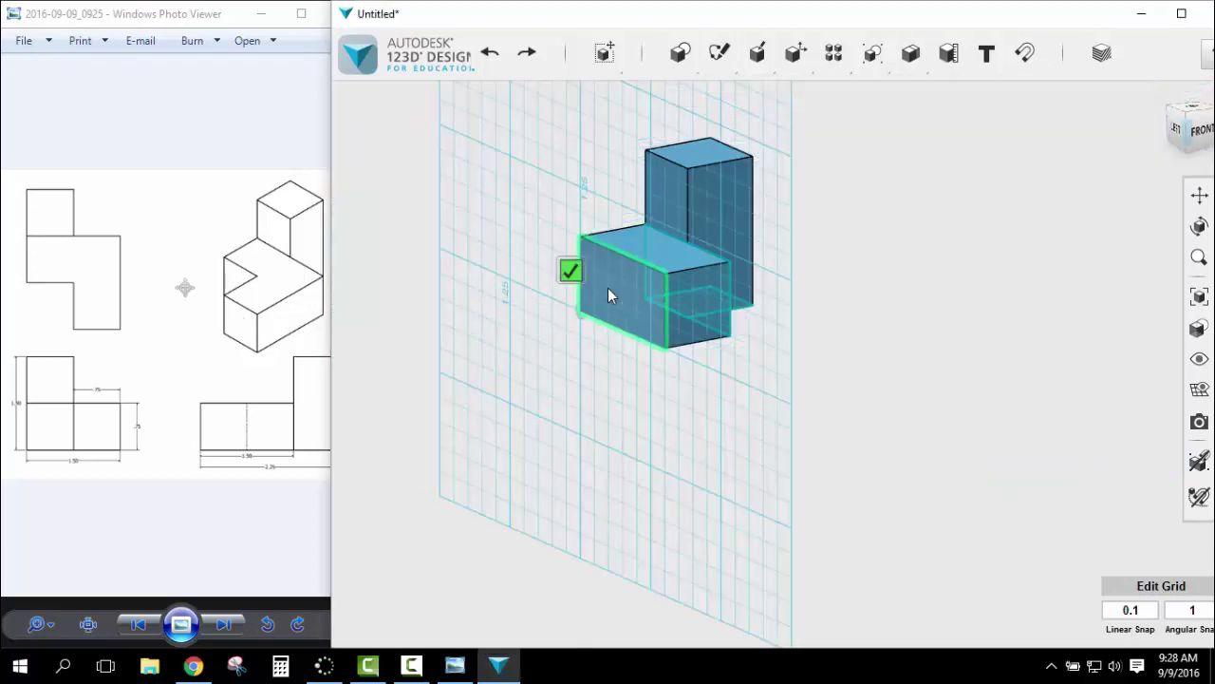
click(666, 348)
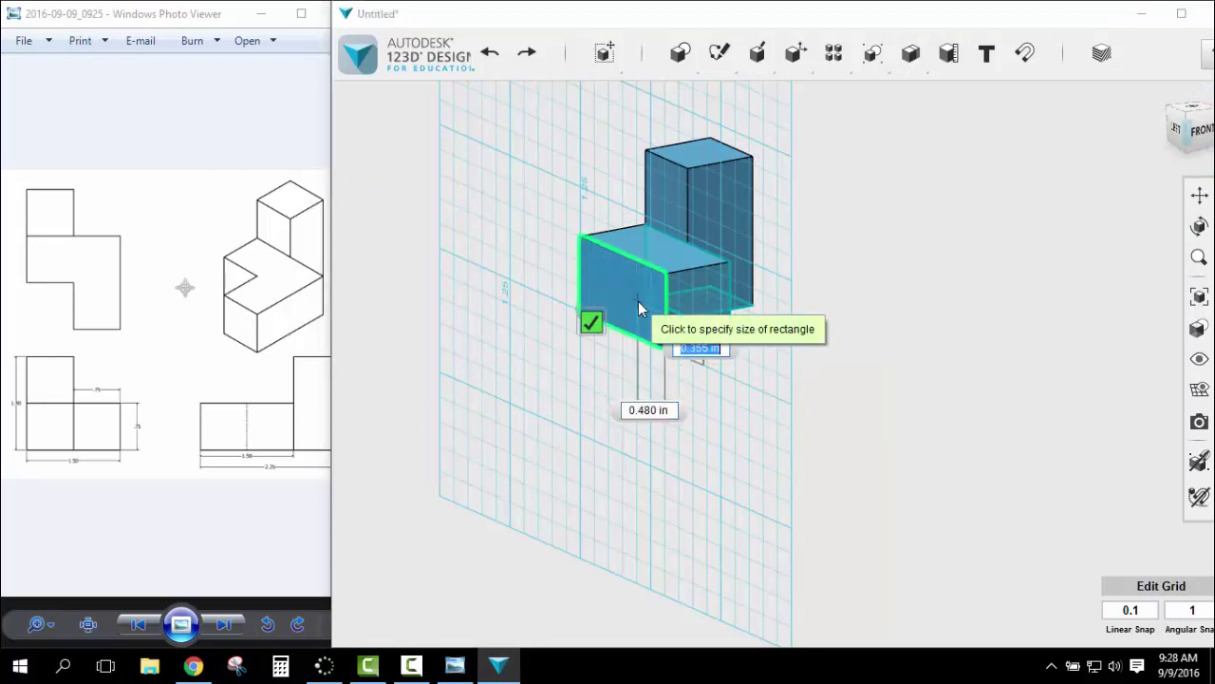
text(.75)
key(Tab)
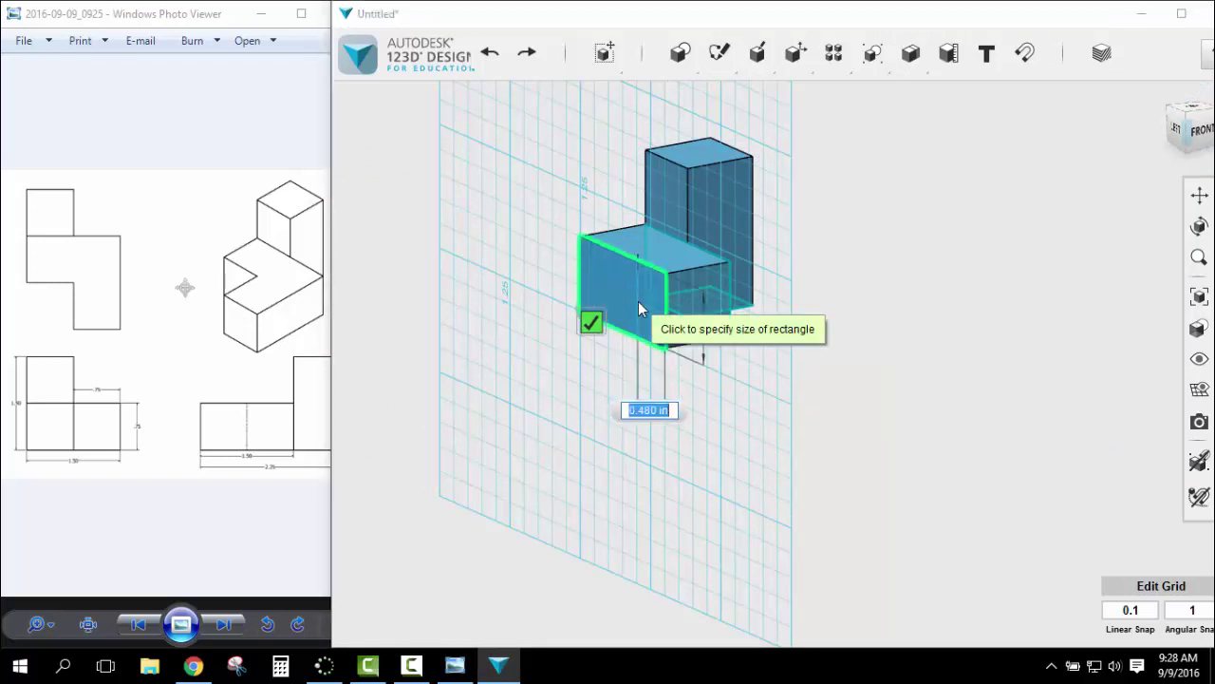
text(.75)
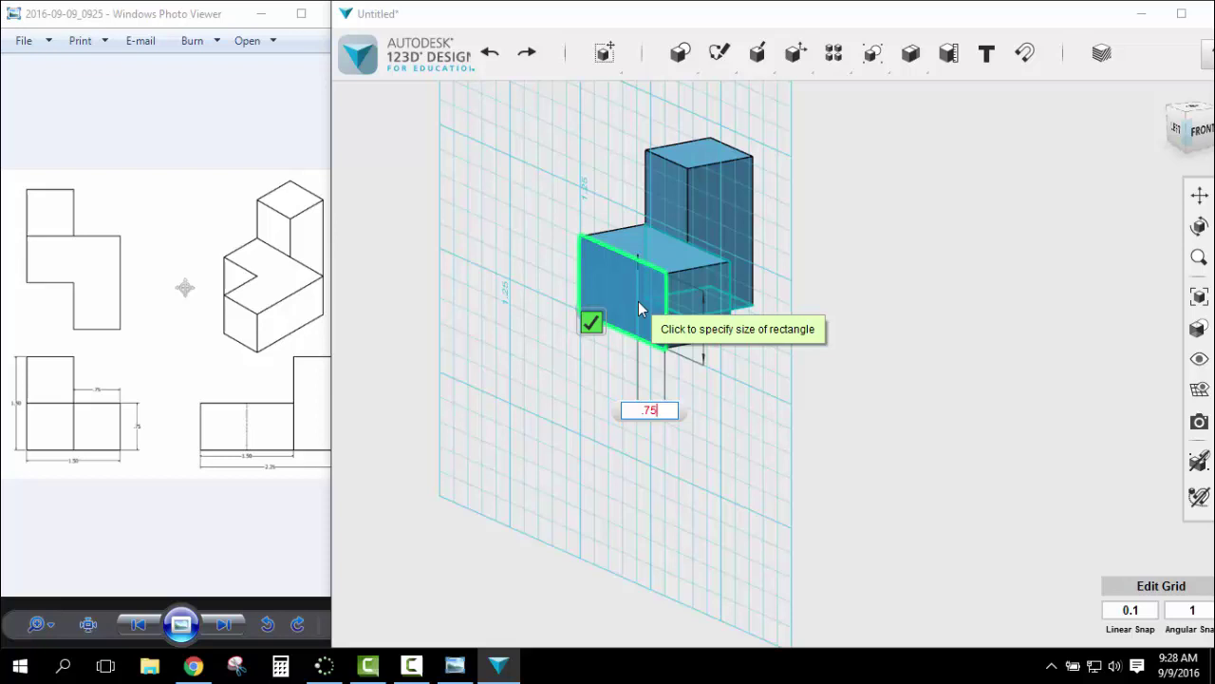
key(Return)
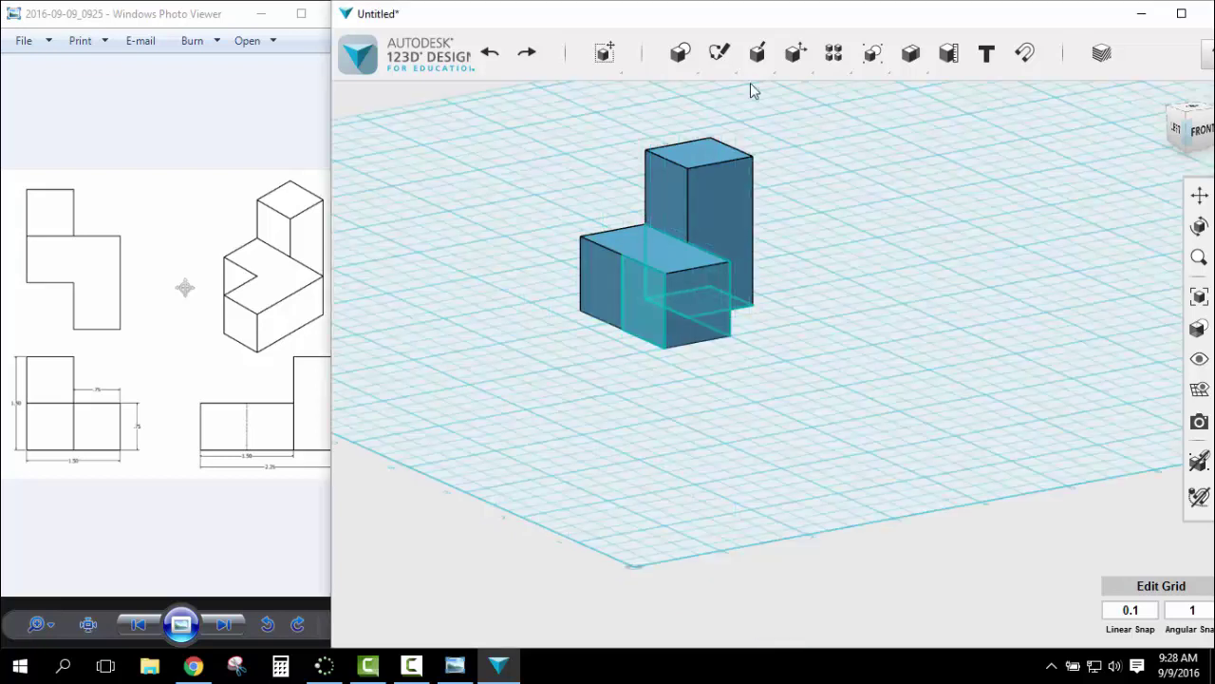
- Extrude the 0.75 in square outward 0.75 in from the lower block's face
mouse_move(757, 55)
click(756, 89)
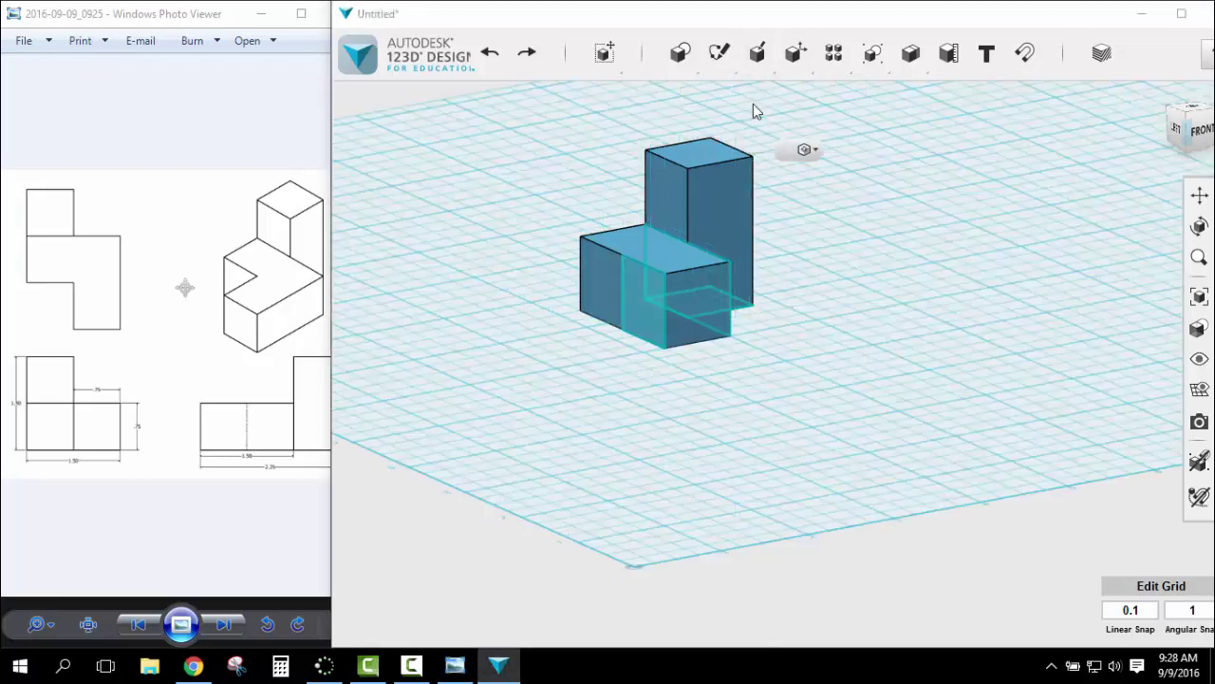
click(640, 294)
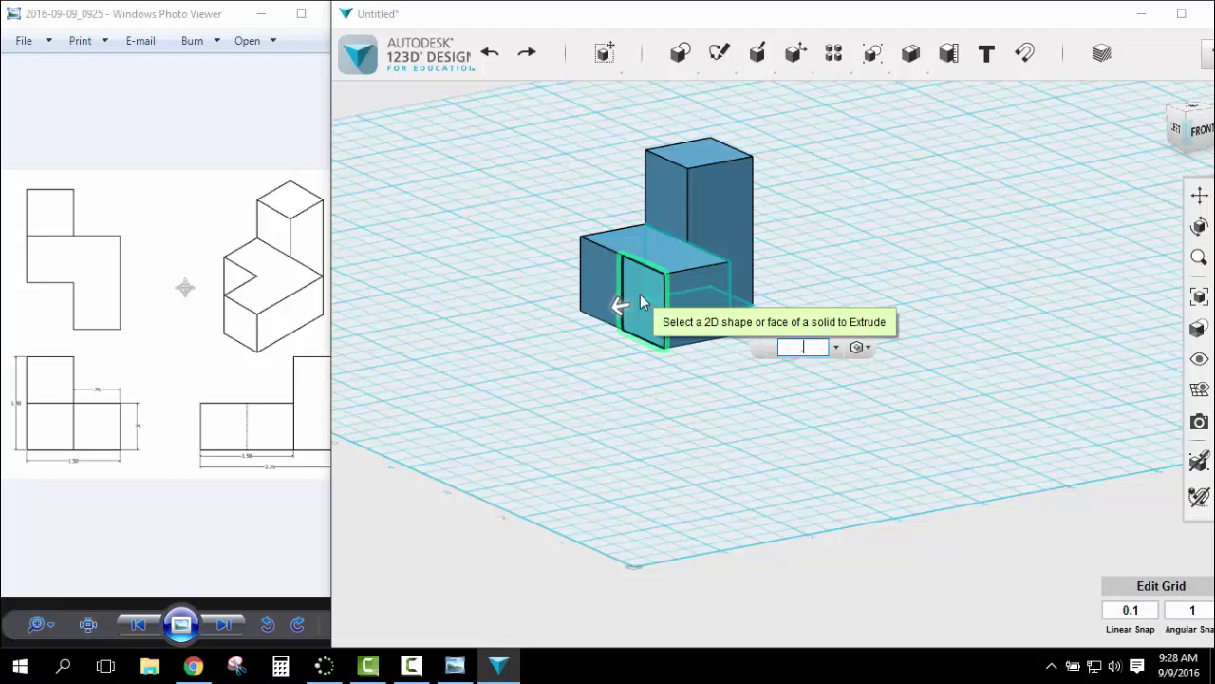
text(.75)
key(Return)
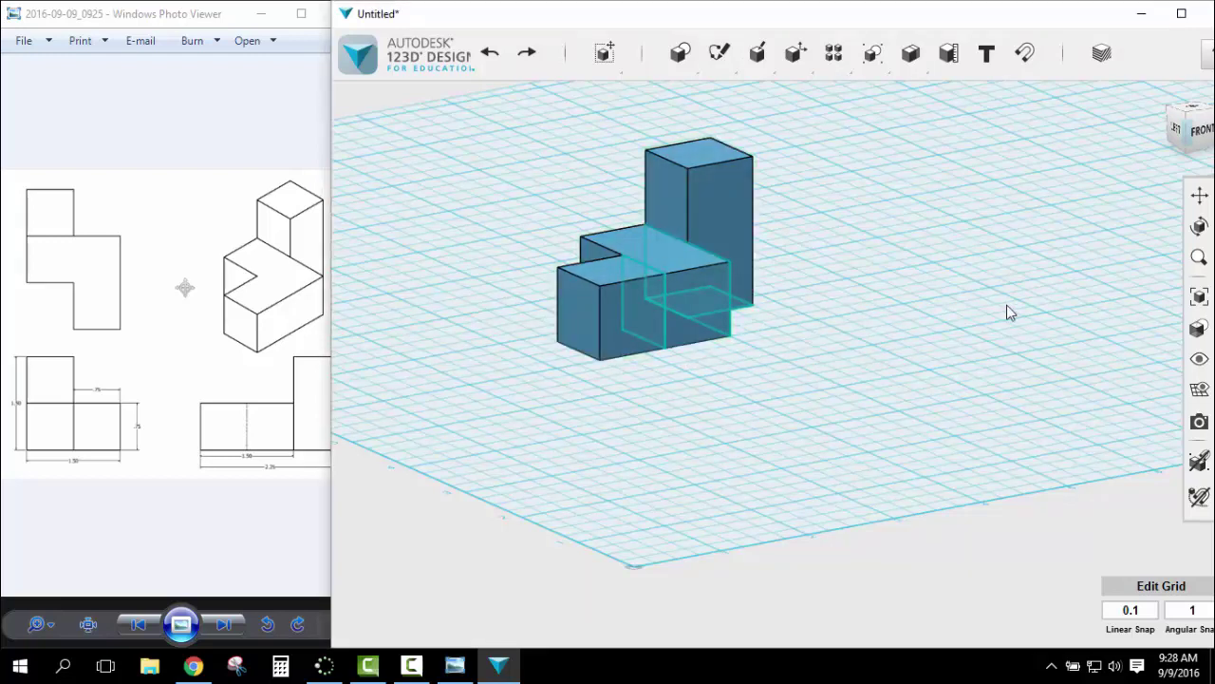
- Move the solid aside, delete the leftover sketch rectangles, and move the solid back onto the grid
click(701, 214)
drag(837, 247, 886, 256)
mouse_move(760, 188)
mouse_down()
mouse_move(714, 328)
mouse_move(602, 372)
mouse_move(601, 358)
mouse_up()
key(Delete)
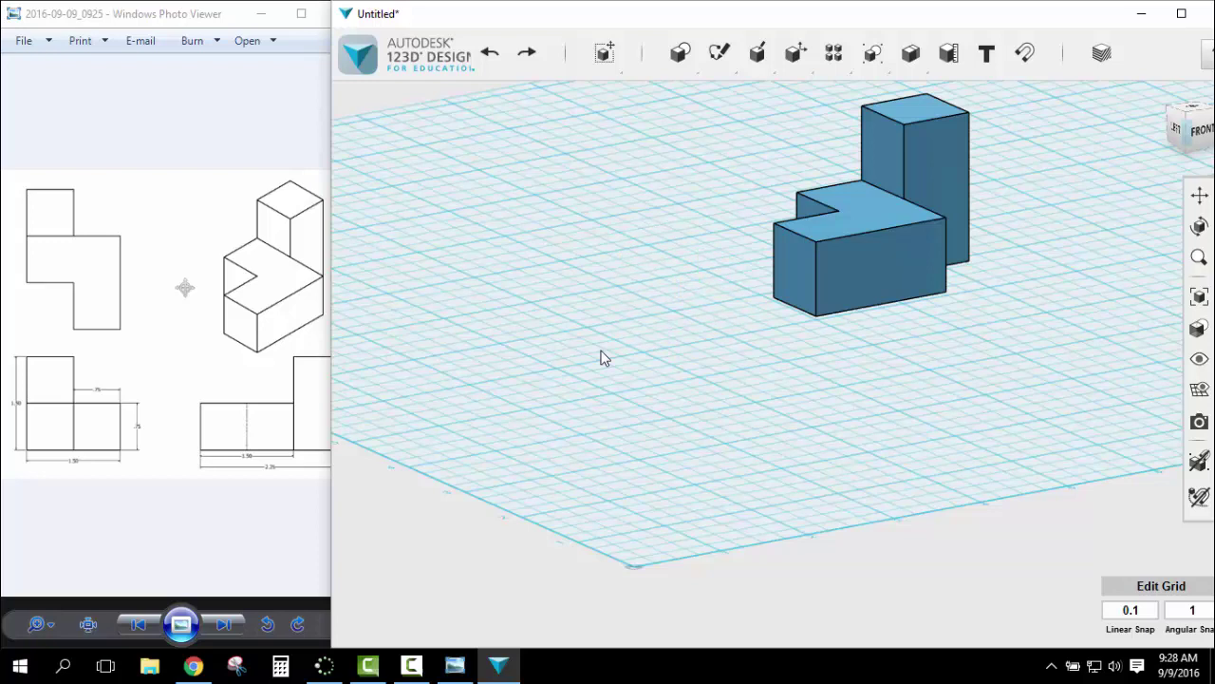
drag(865, 267, 649, 330)
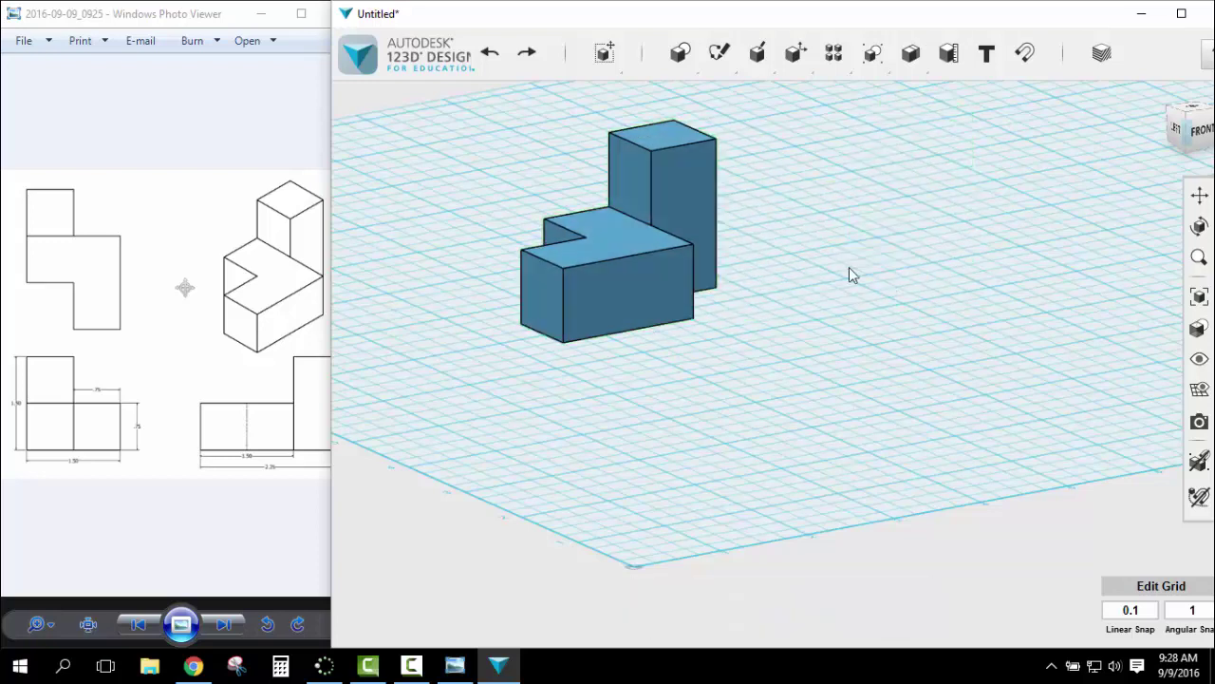